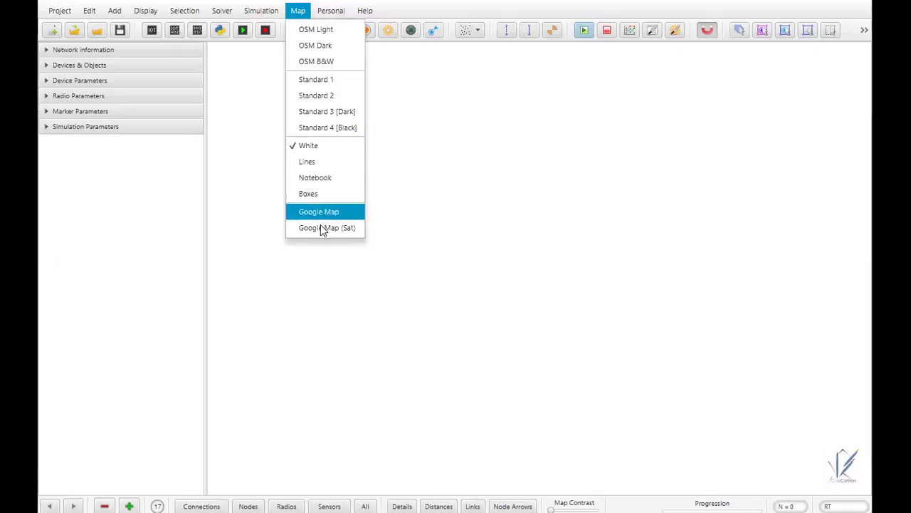
Switch the workspace background to the standard Google Map
click(319, 211)
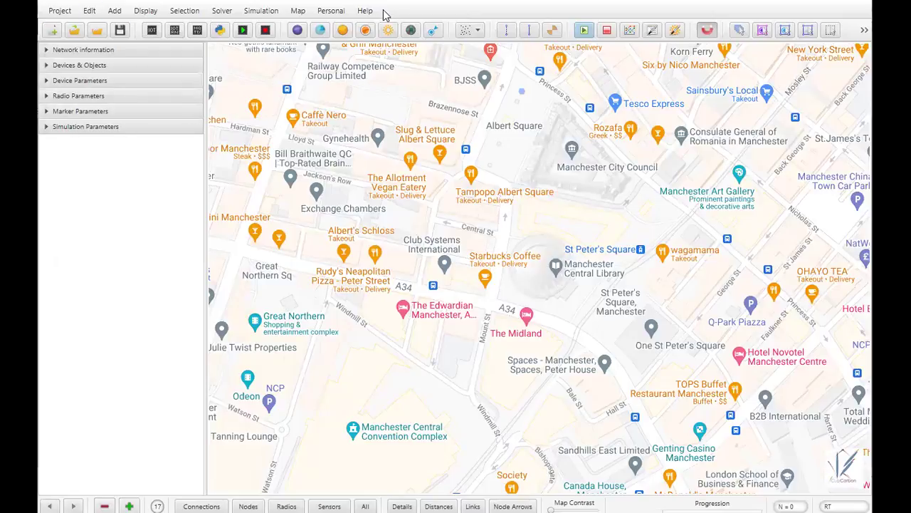
Review the available commands for projects, adding objects, display, selection, simulation, map backgrounds and personal actions
click(62, 11)
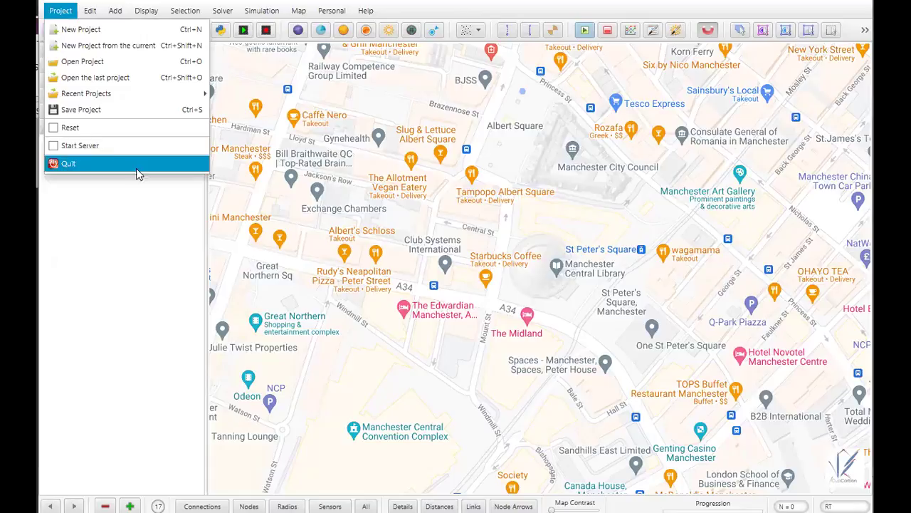
click(91, 11)
mouse_move(121, 20)
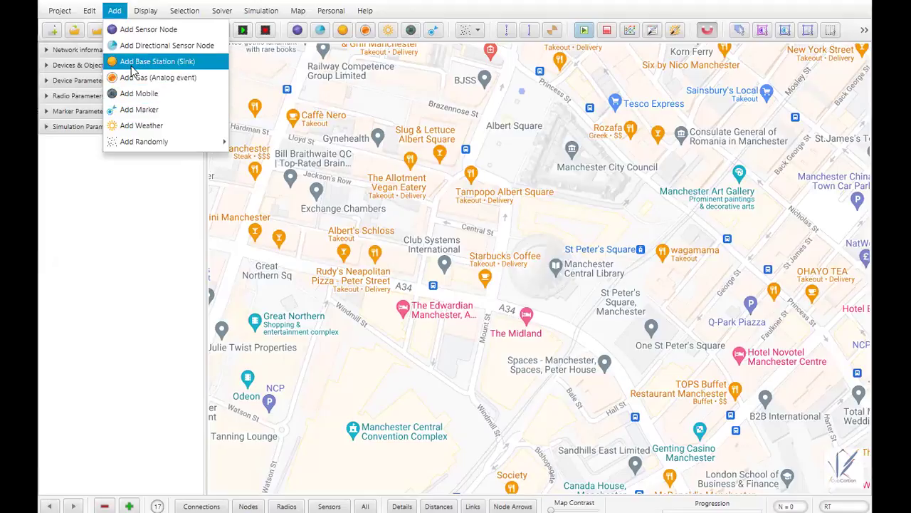
mouse_move(149, 9)
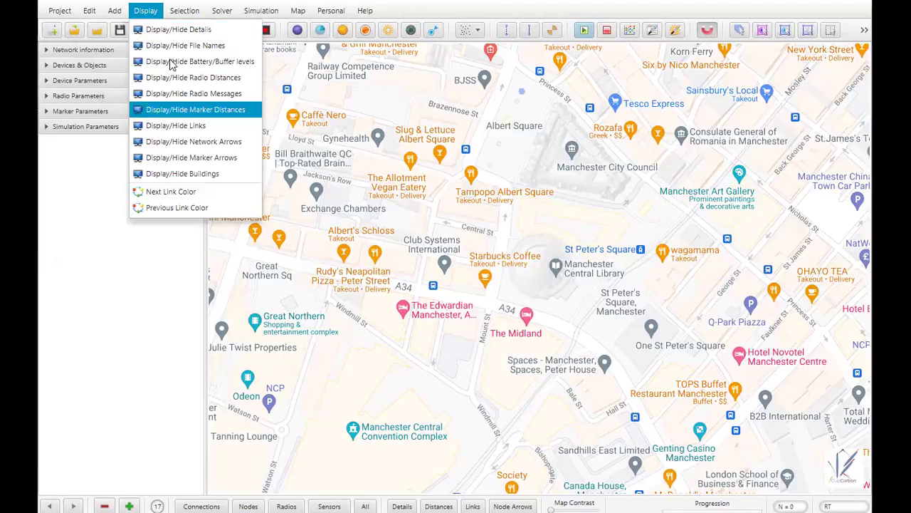
key(Escape)
click(184, 12)
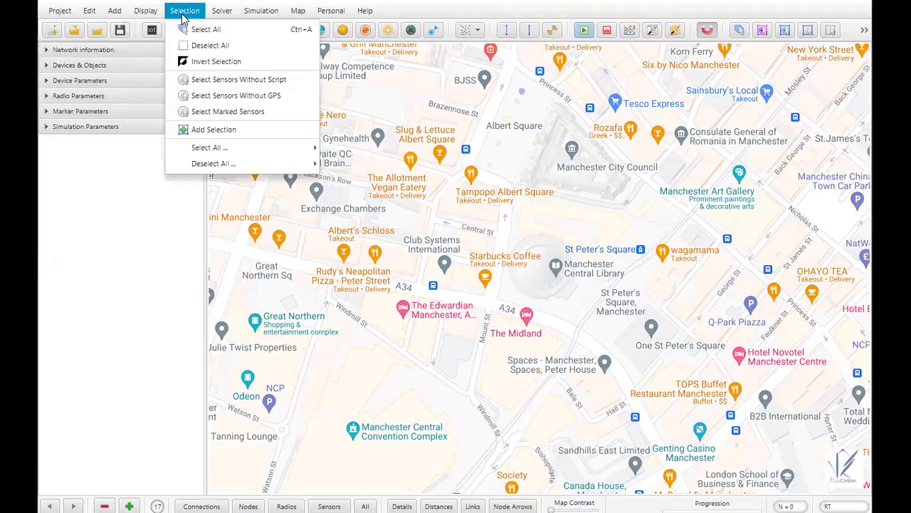
mouse_move(221, 15)
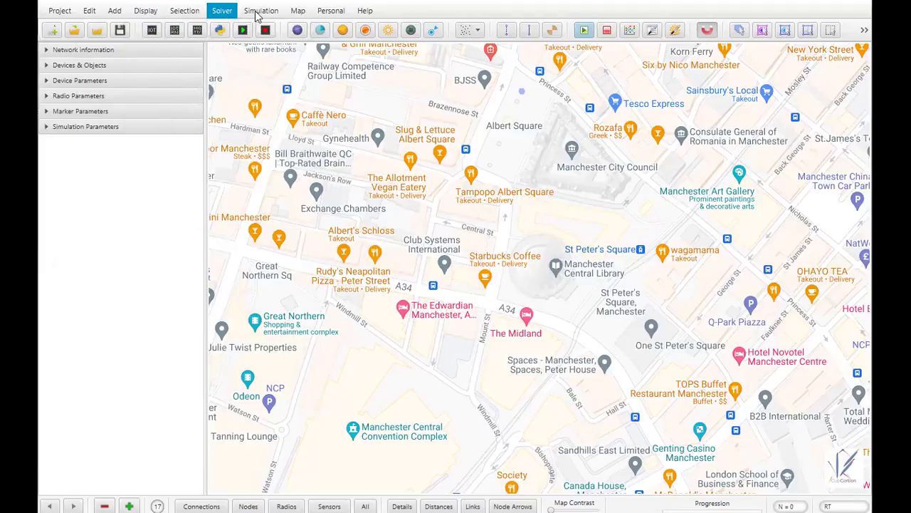
mouse_move(259, 14)
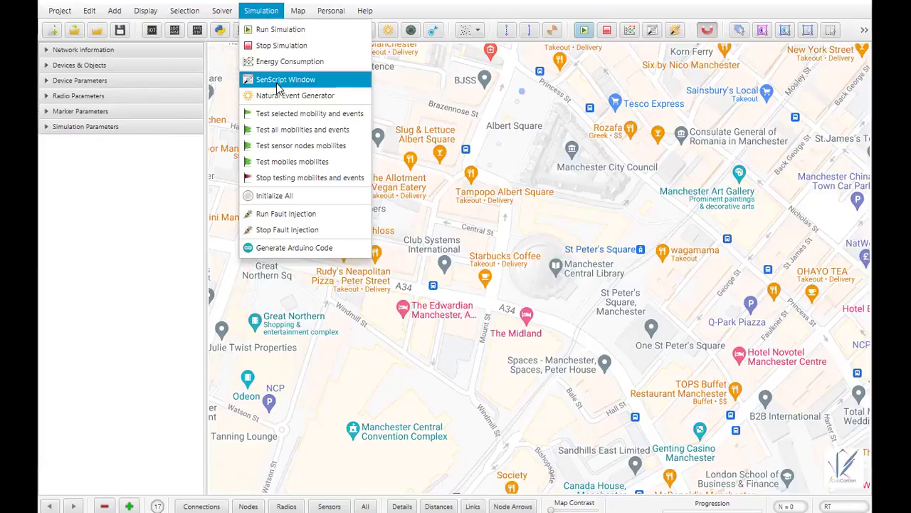
mouse_move(297, 20)
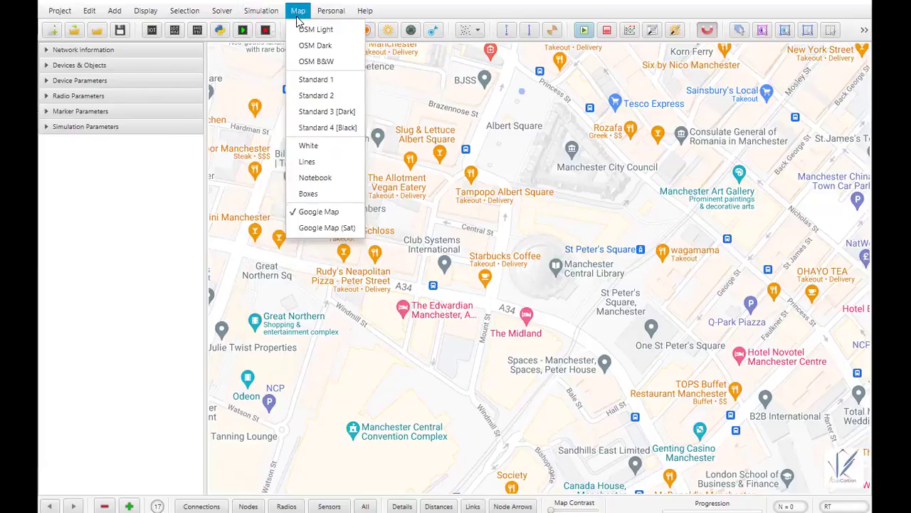
mouse_move(334, 15)
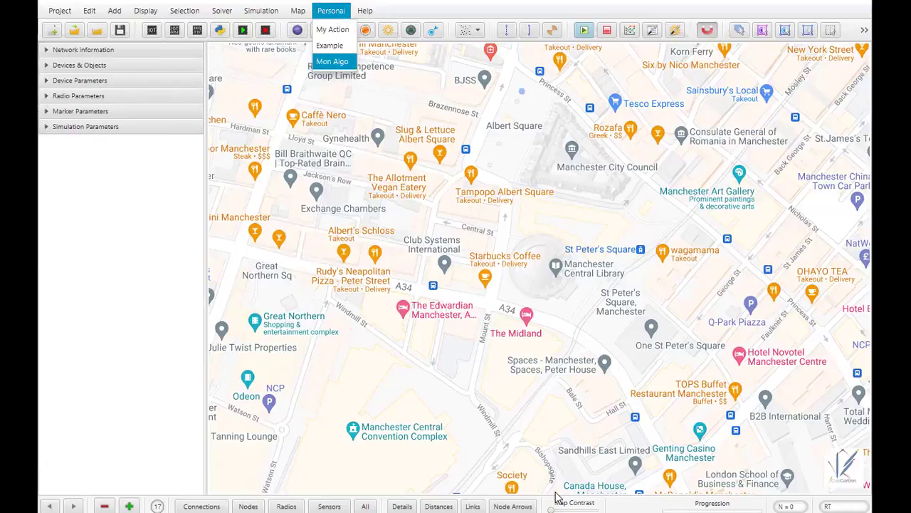
click(721, 377)
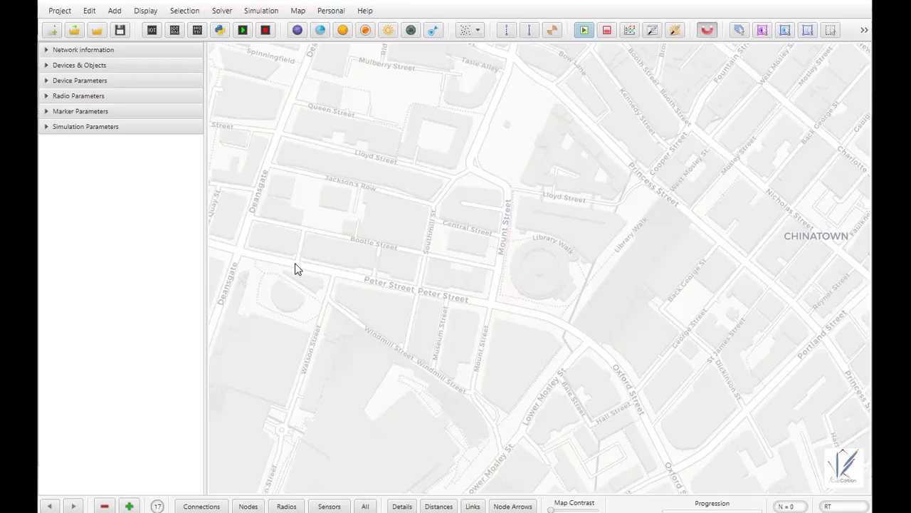
Create a new CupCarbon project named helloworld and save it on the Desktop
click(58, 15)
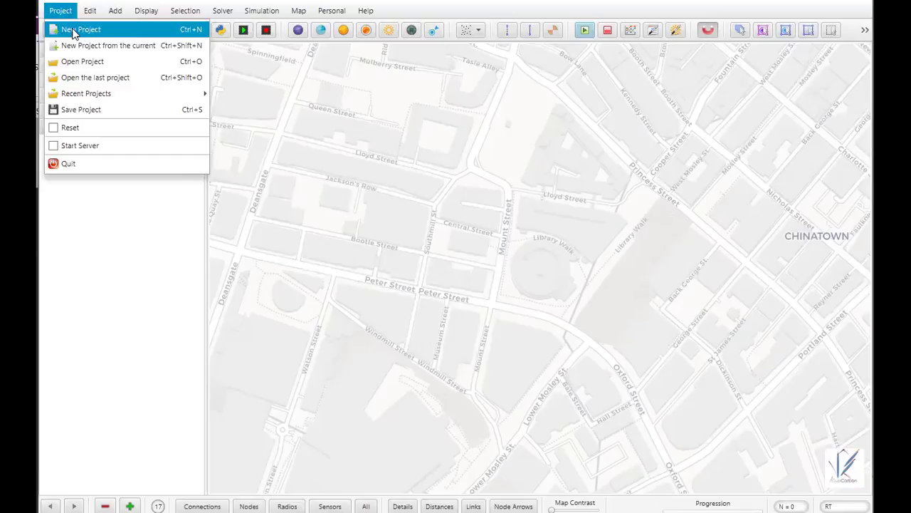
click(74, 31)
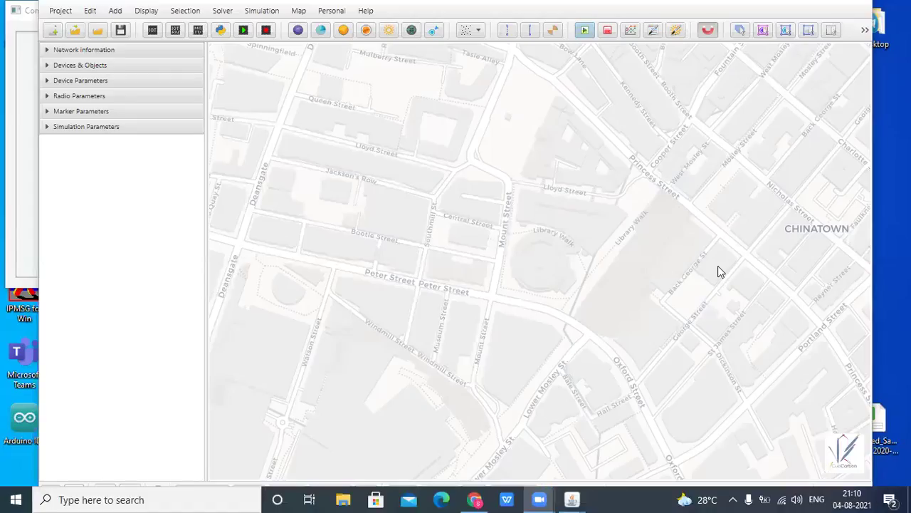
click(60, 12)
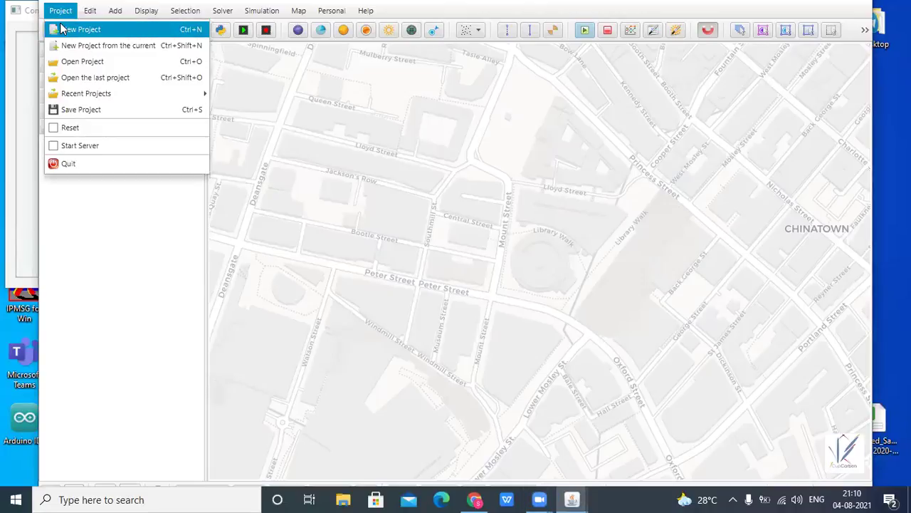
click(80, 29)
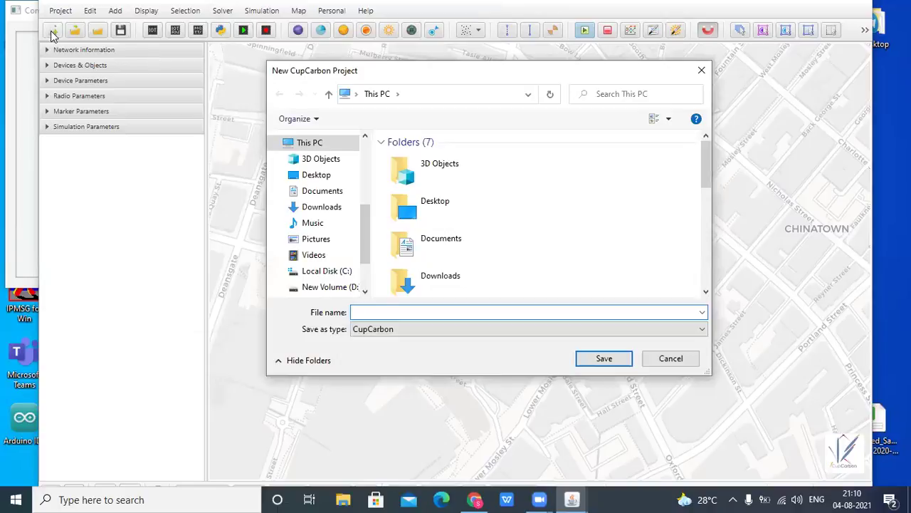
key(Escape)
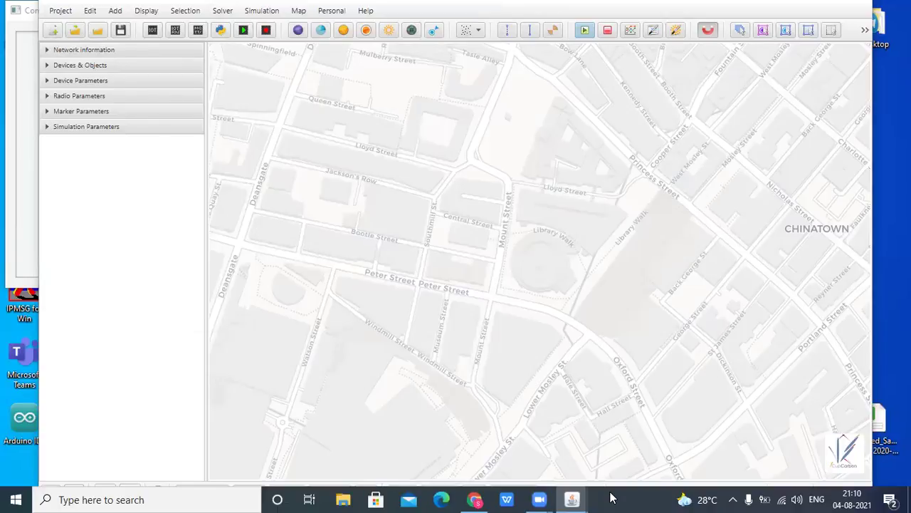
mouse_move(576, 499)
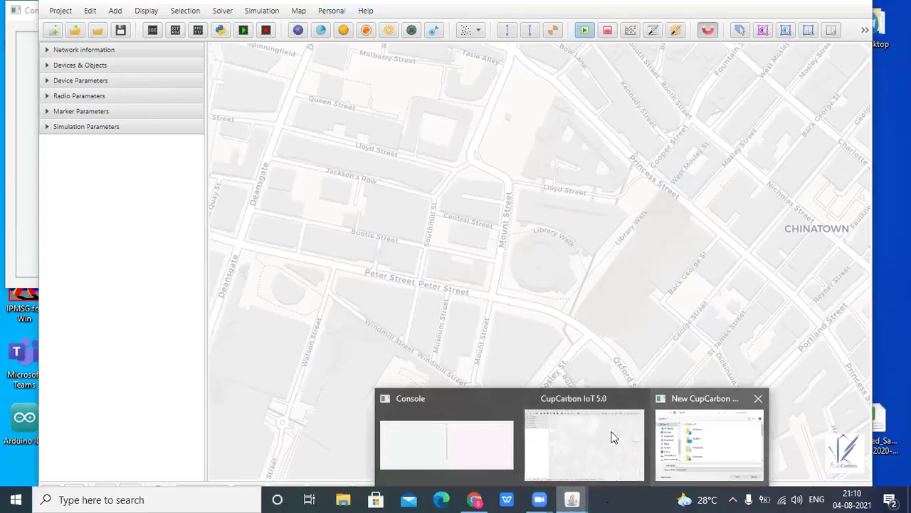
click(683, 437)
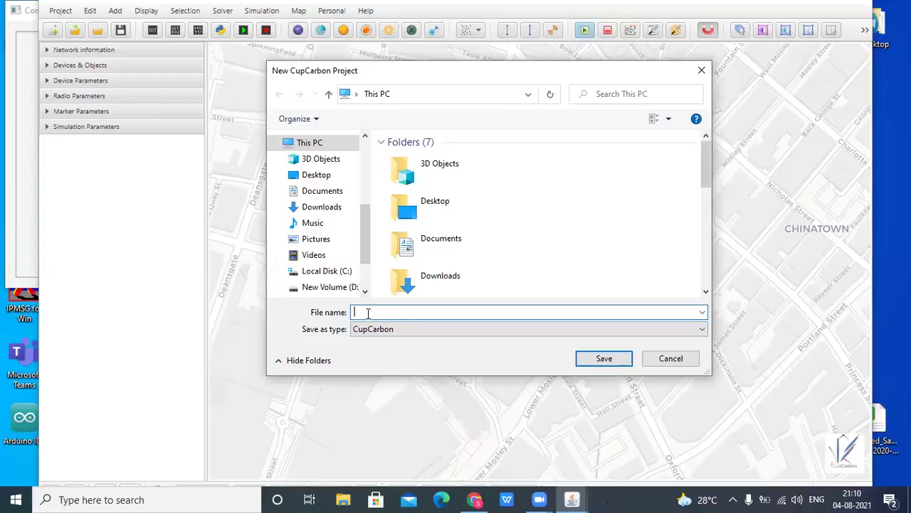
text(helloworld)
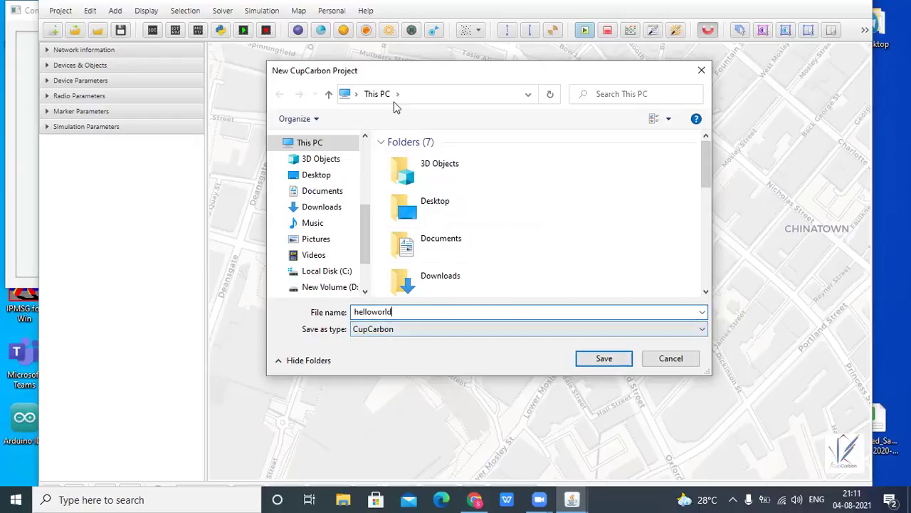
click(315, 178)
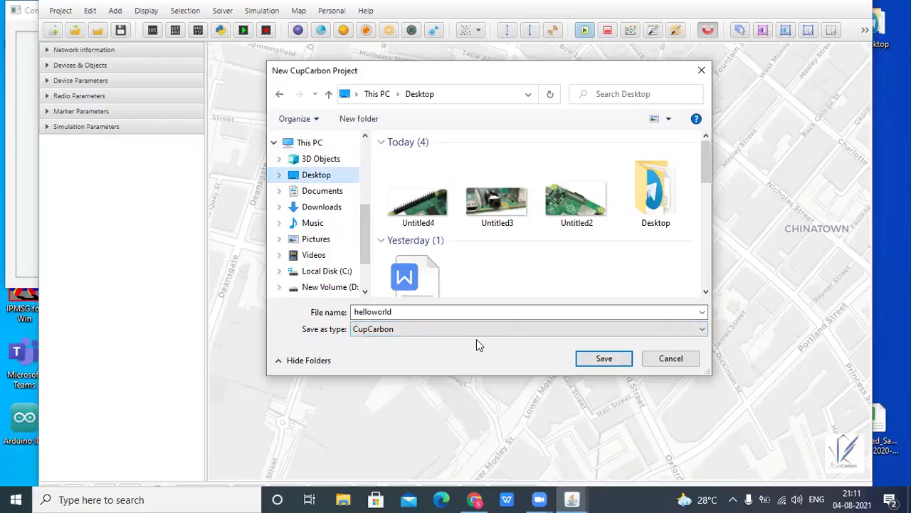
click(605, 361)
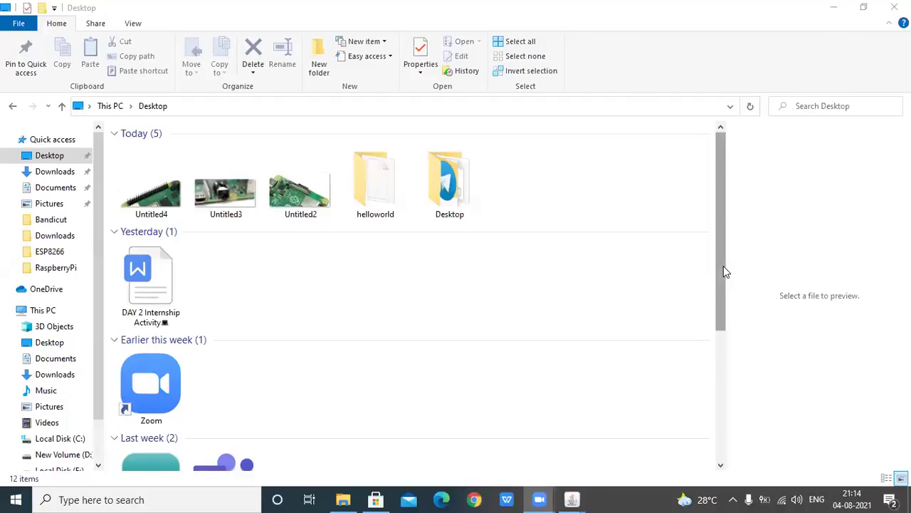
In File Explorer, open the helloworld project folder on the Desktop and examine its subfolders and project file
click(397, 197)
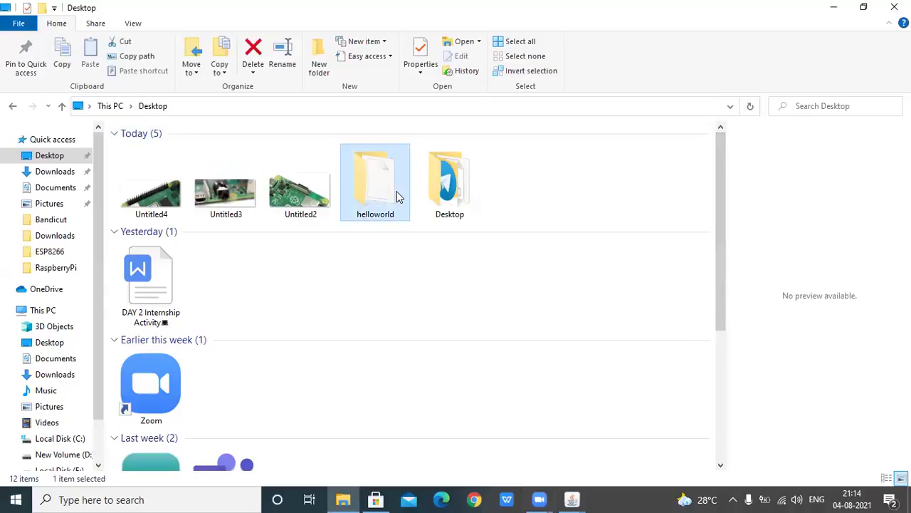
double_click(361, 199)
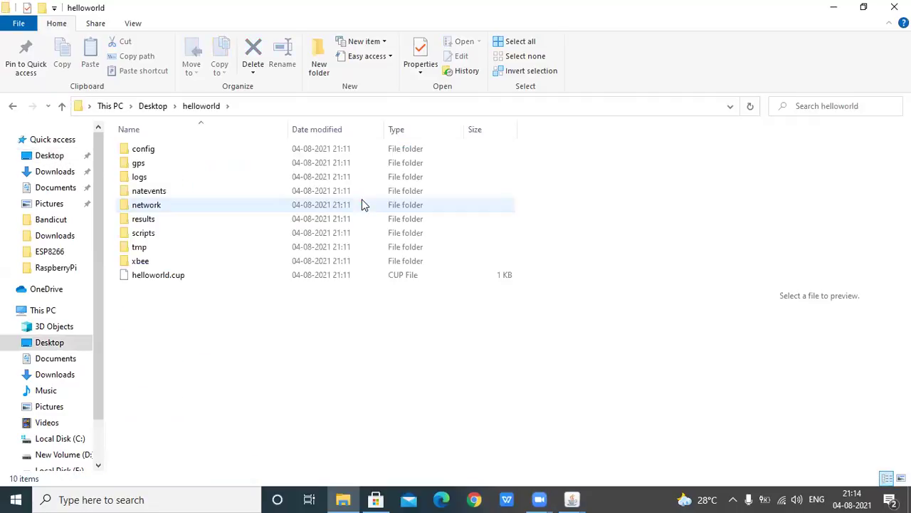
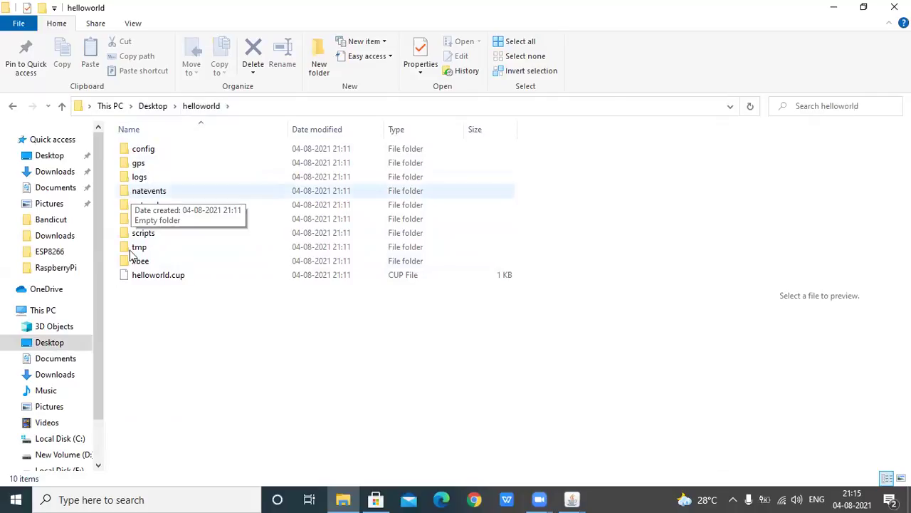
click(150, 148)
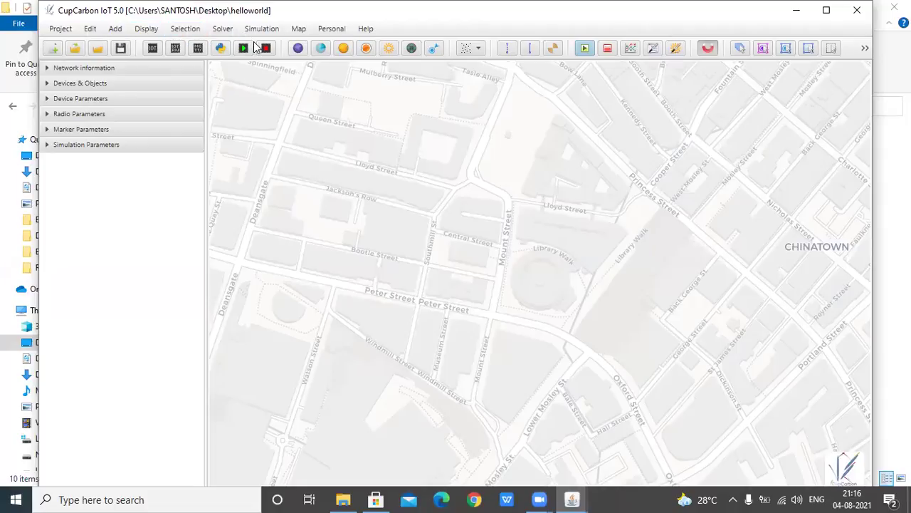
Back in CupCarbon, add a sensor node on the map near Library Walk, just east of Mount Street
click(116, 29)
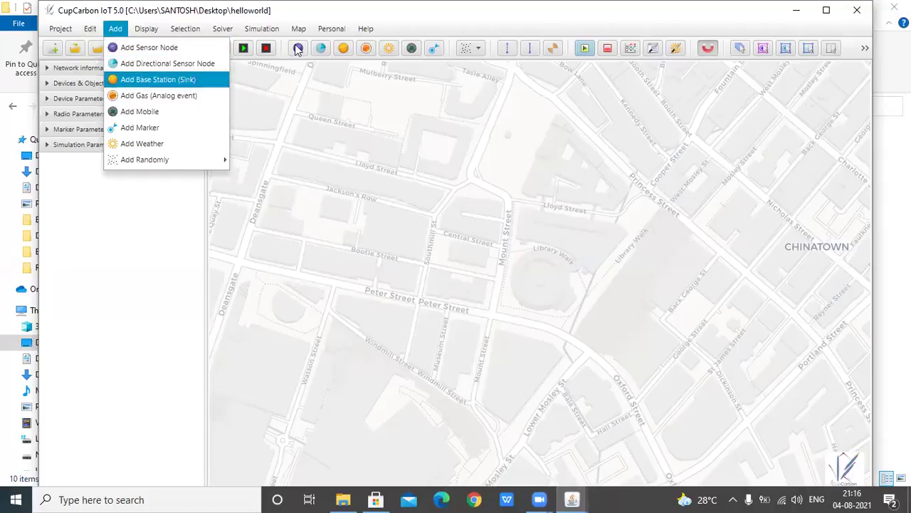
click(151, 47)
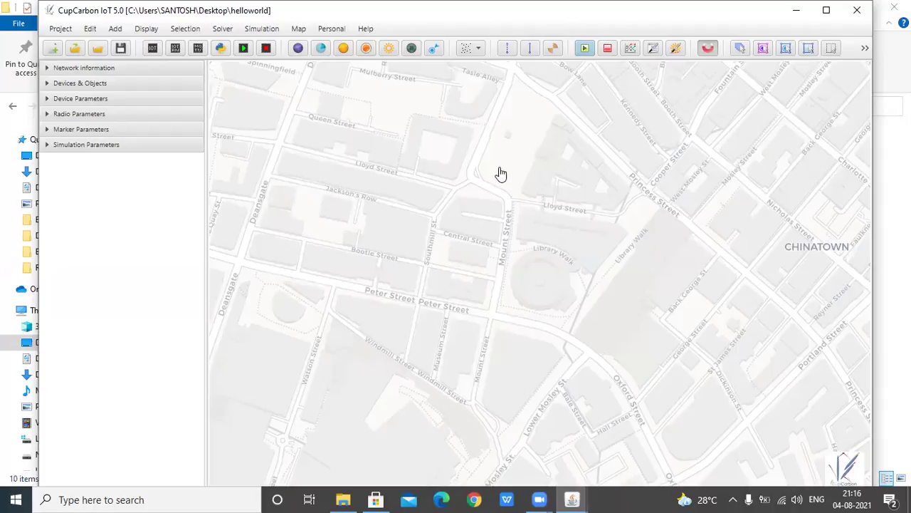
click(521, 314)
click(522, 274)
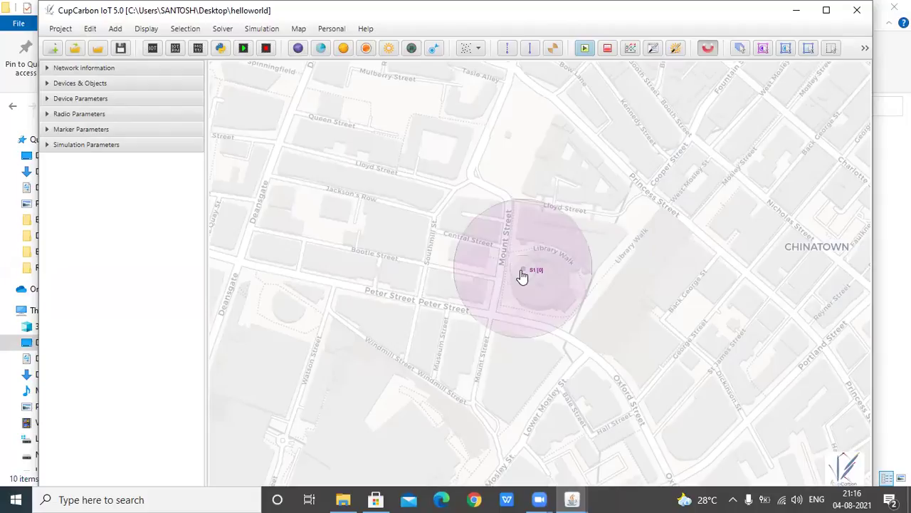
Place a second sensor node near Lloyd Street, view its map options, and remove that node again
click(395, 289)
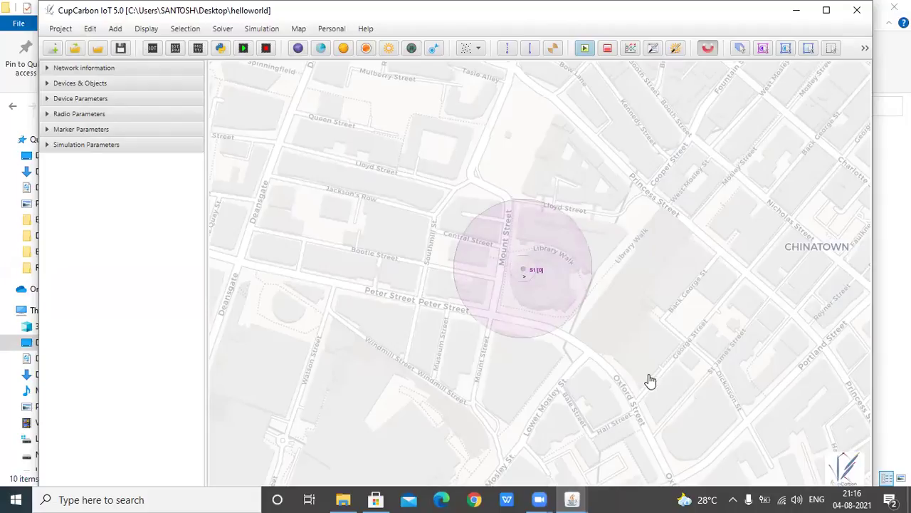
click(368, 164)
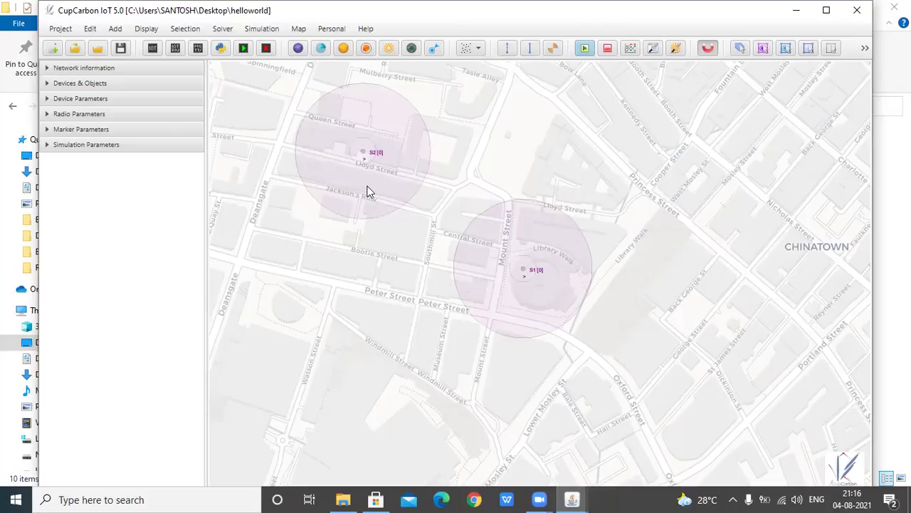
right_click(386, 159)
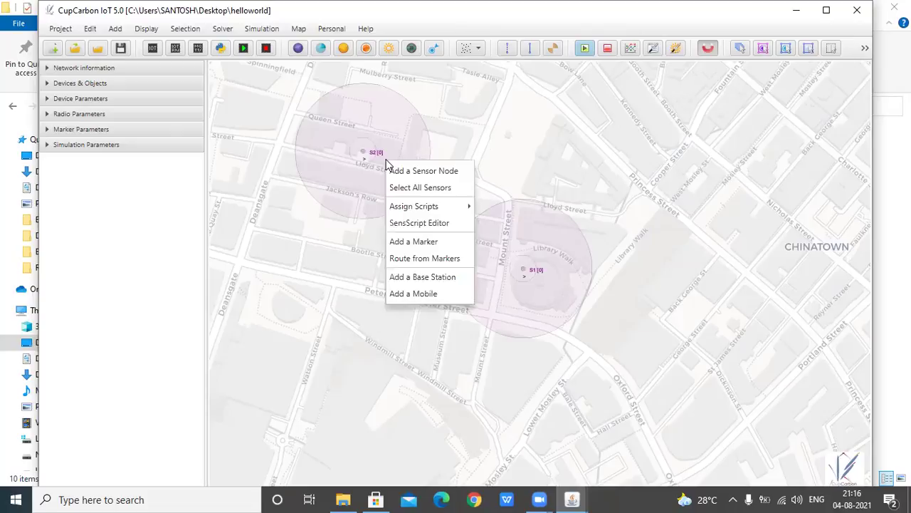
click(344, 160)
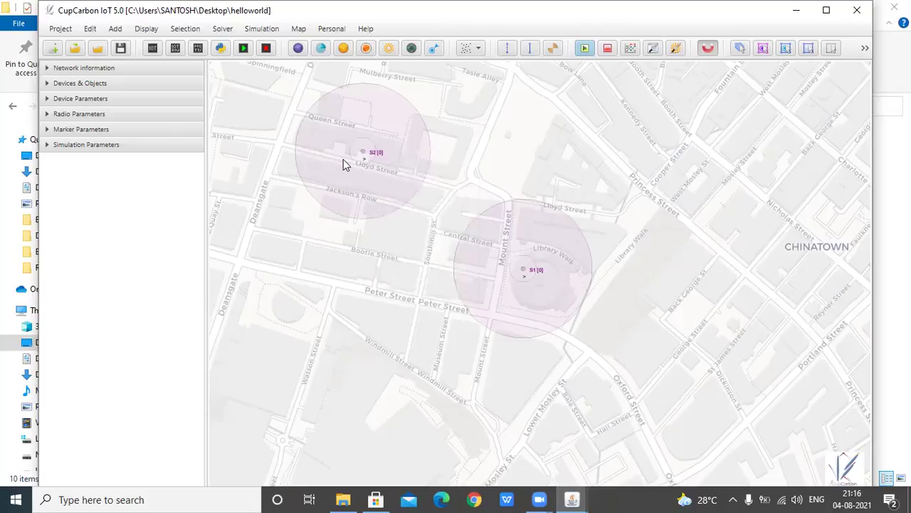
right_click(343, 160)
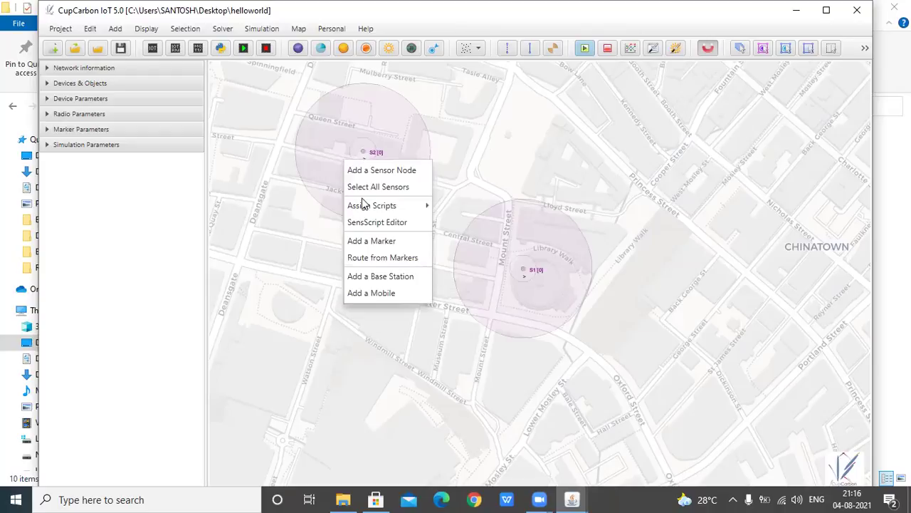
click(519, 276)
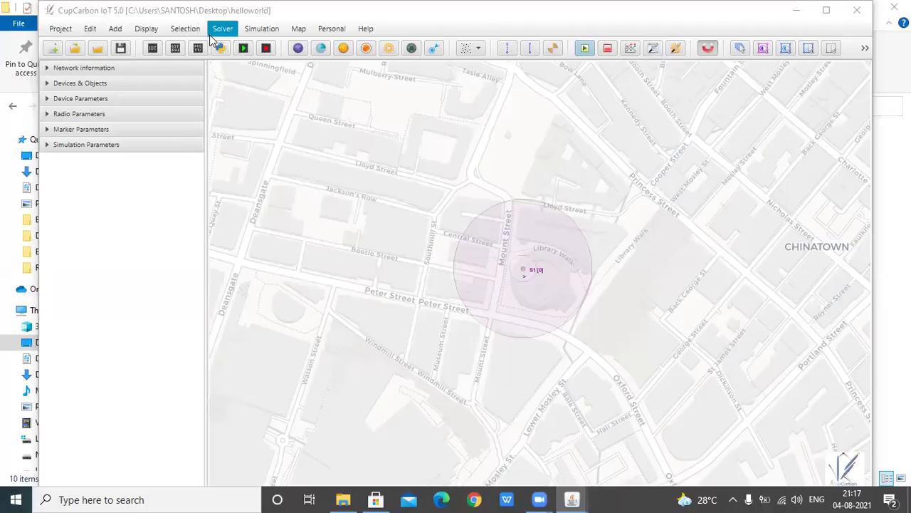
Open the SenScript editor and write a program after the loop line that prints "Hello world" and ends with stop
click(251, 32)
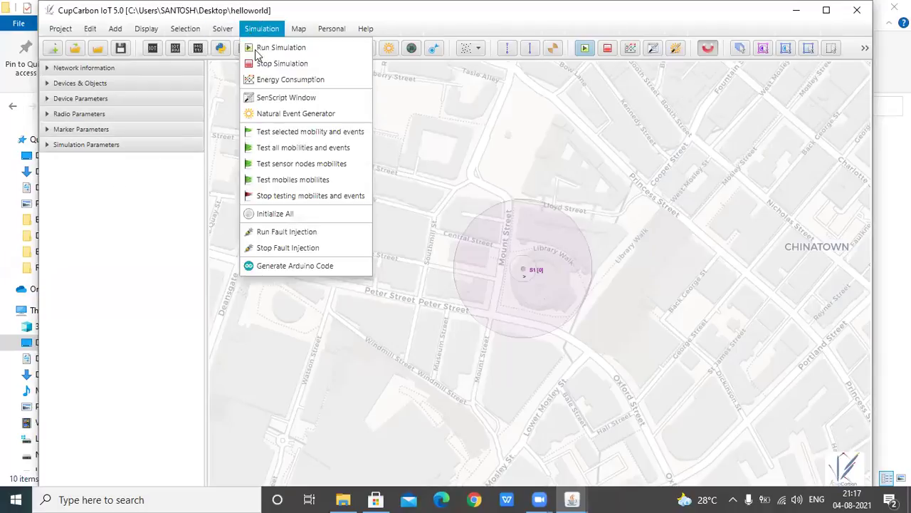
click(263, 96)
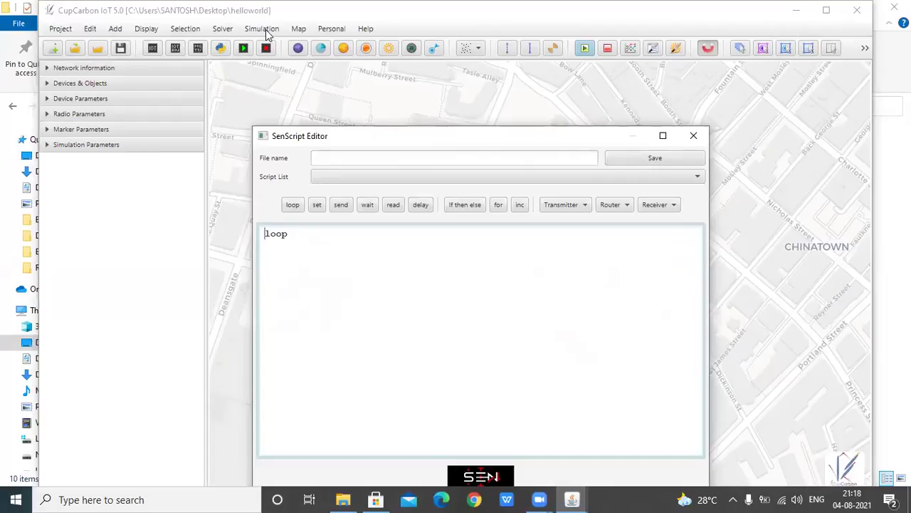
drag(361, 140, 365, 100)
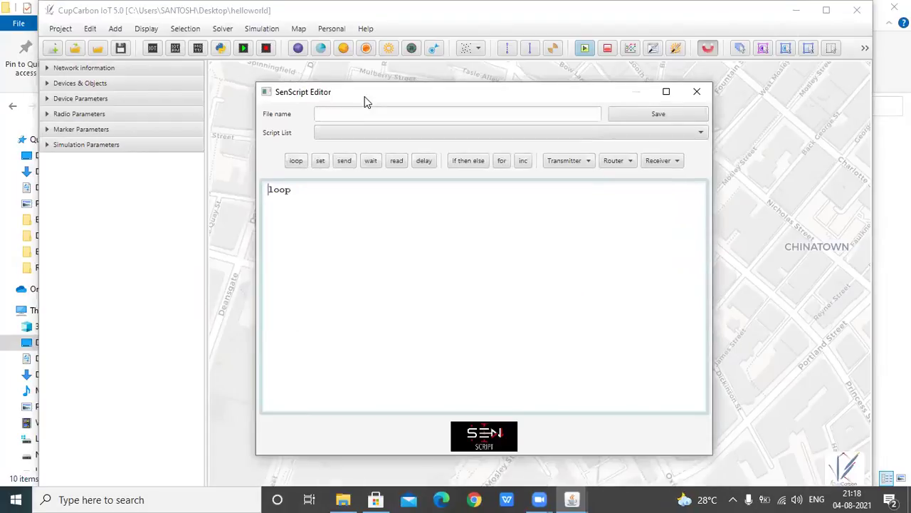
click(304, 199)
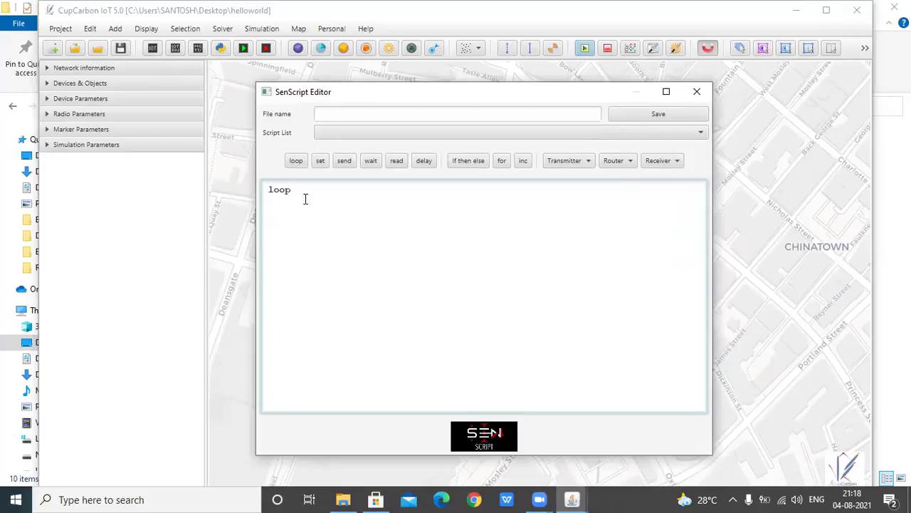
key(Return)
text(print "Hello world")
key(Return)
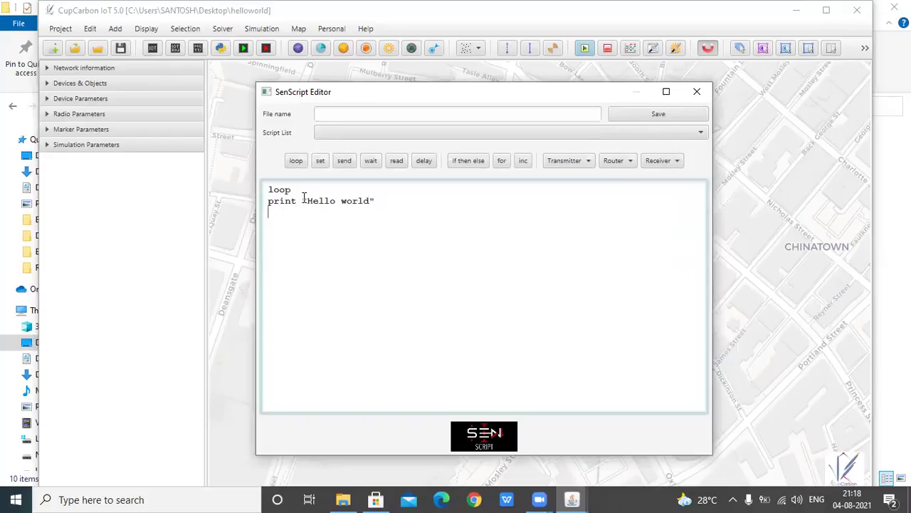
text(stop)
Save the script under the file name hello and close the SenScript editor
click(336, 113)
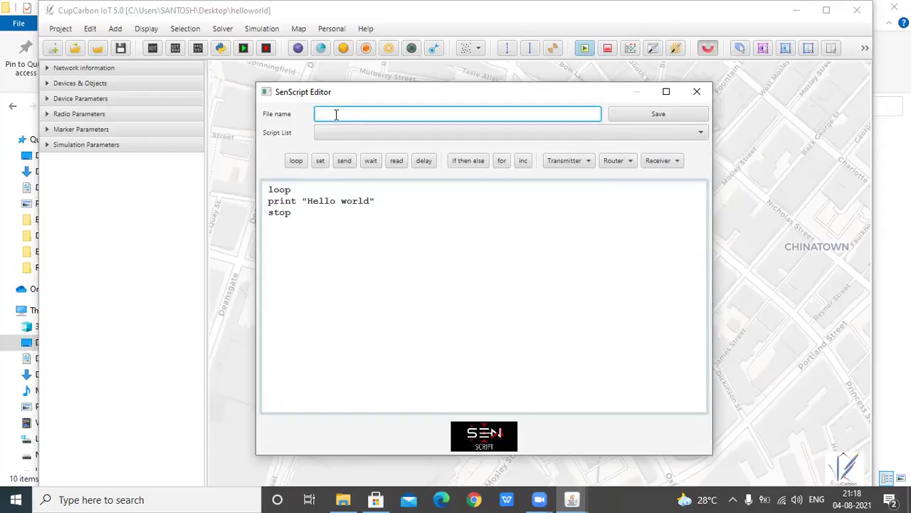
text(hello)
click(680, 118)
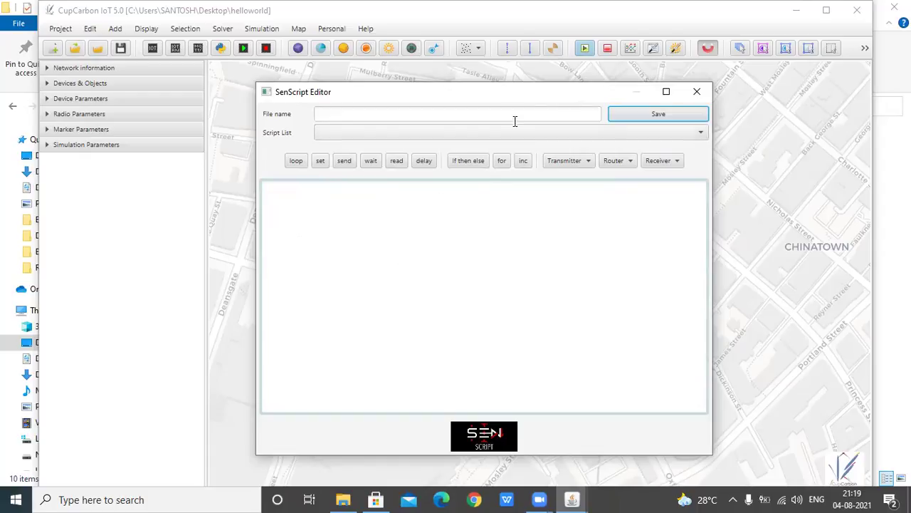
click(697, 91)
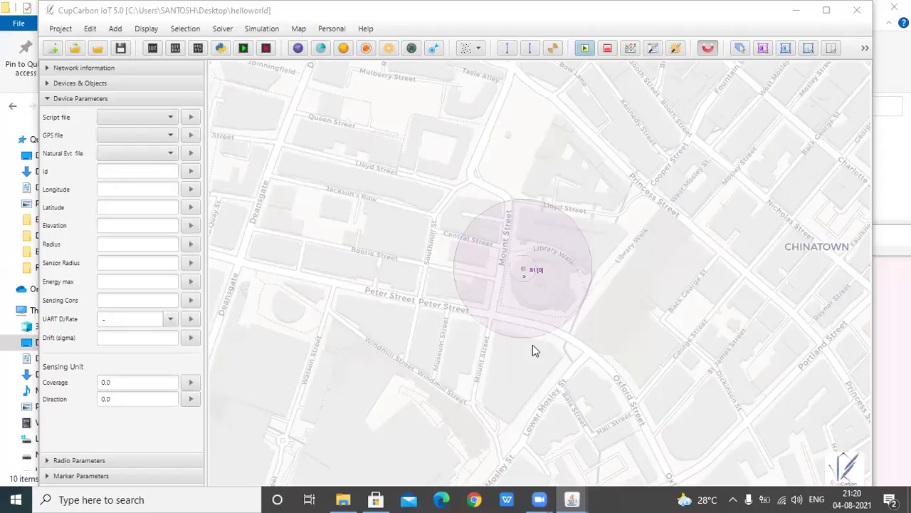
Select sensor node S1 on the map and assign hello.csc as its script file in the device parameters
click(524, 271)
click(485, 207)
click(522, 274)
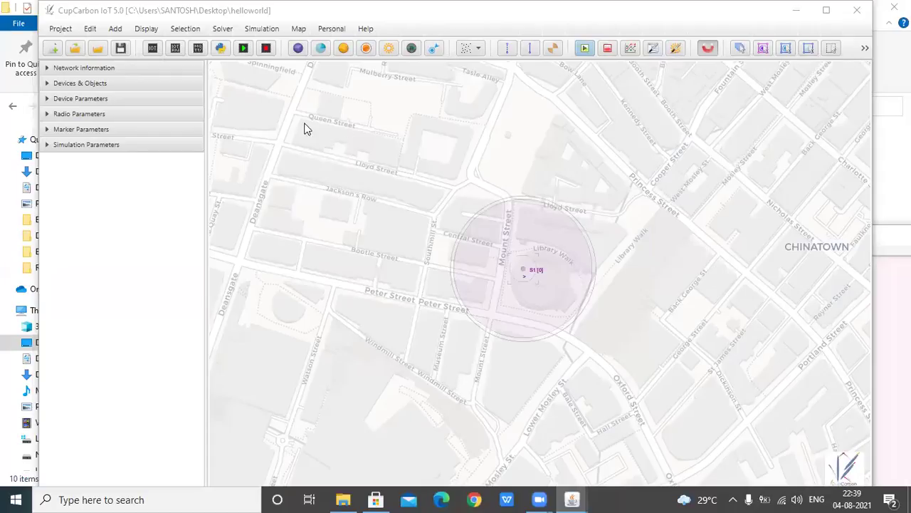
click(523, 269)
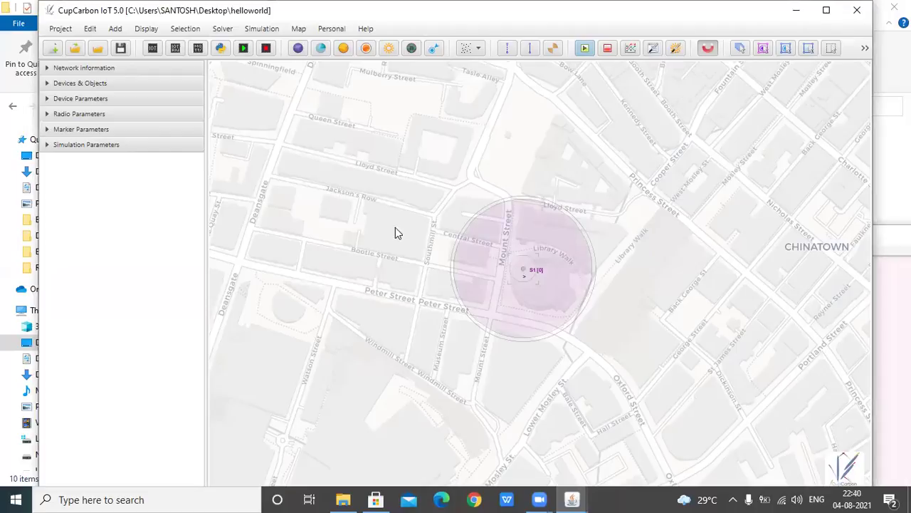
click(51, 100)
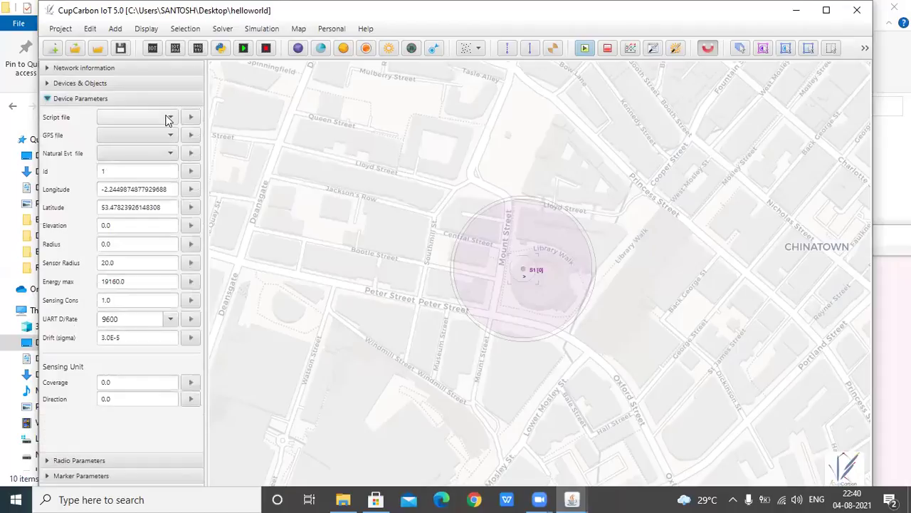
click(168, 120)
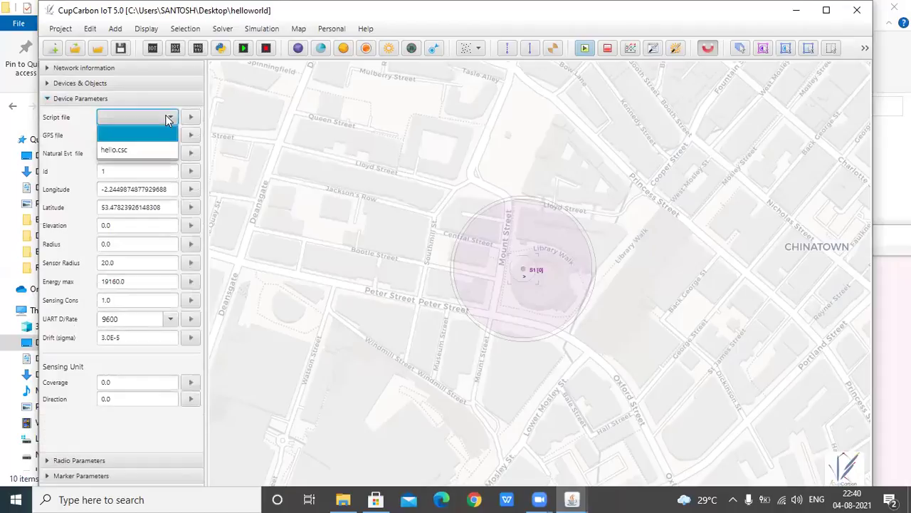
click(131, 151)
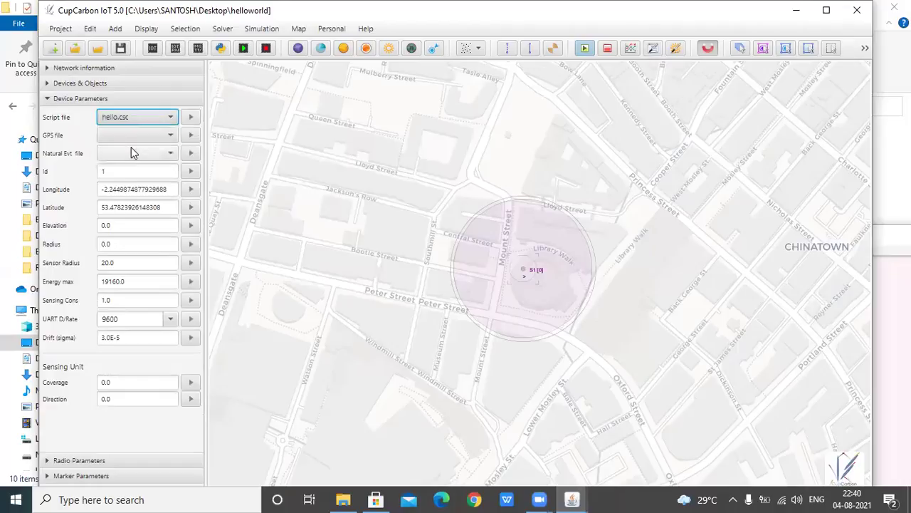
click(190, 117)
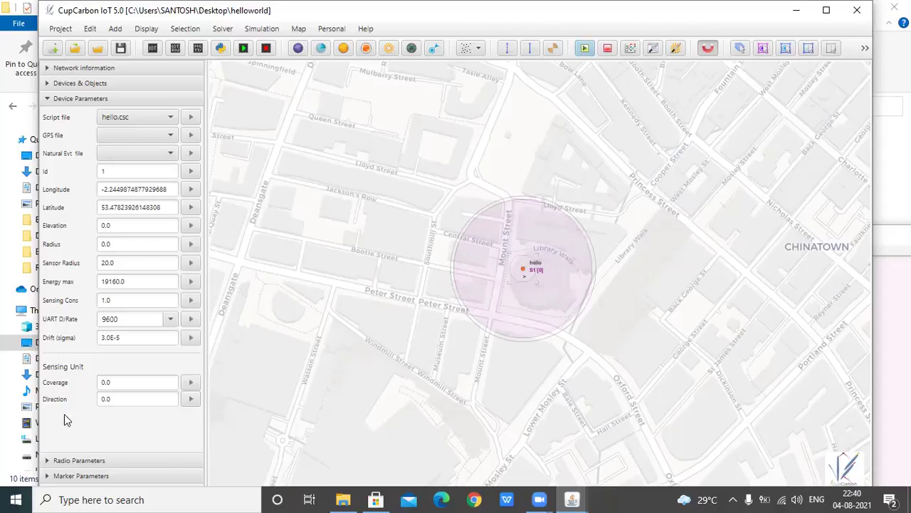
Show the simulation parameters in place of the device parameters and run the simulation of the helloworld project
click(47, 99)
click(47, 145)
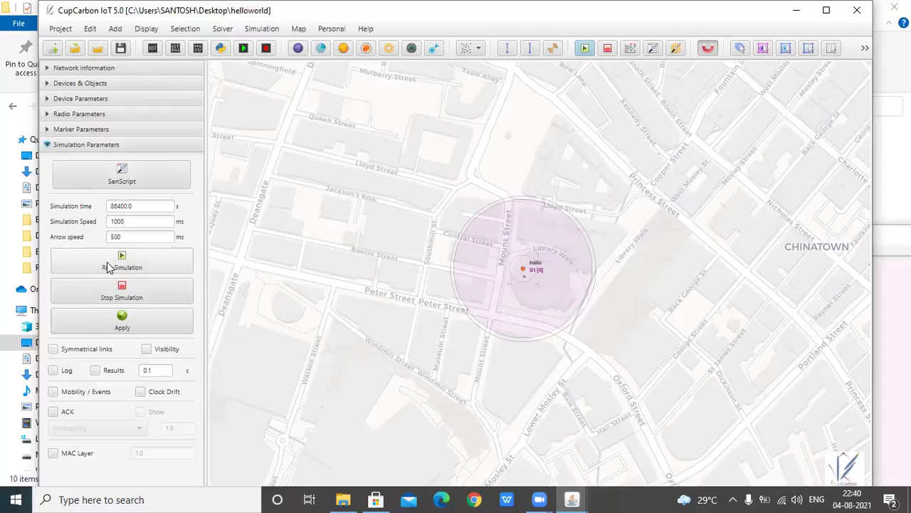
click(585, 50)
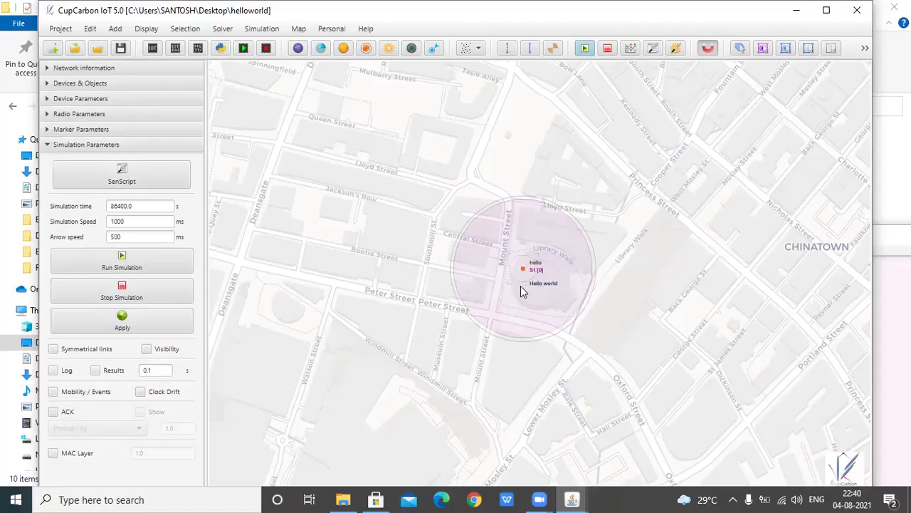
click(585, 48)
click(61, 30)
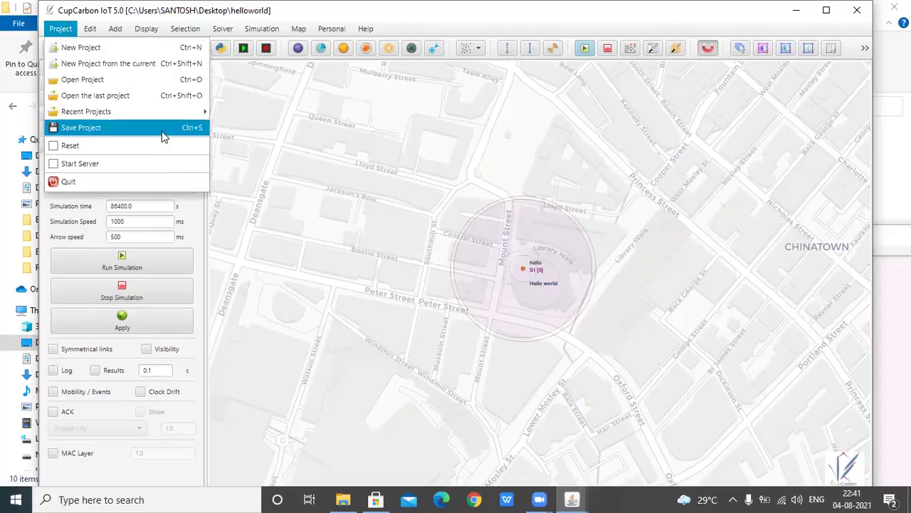
mouse_move(168, 114)
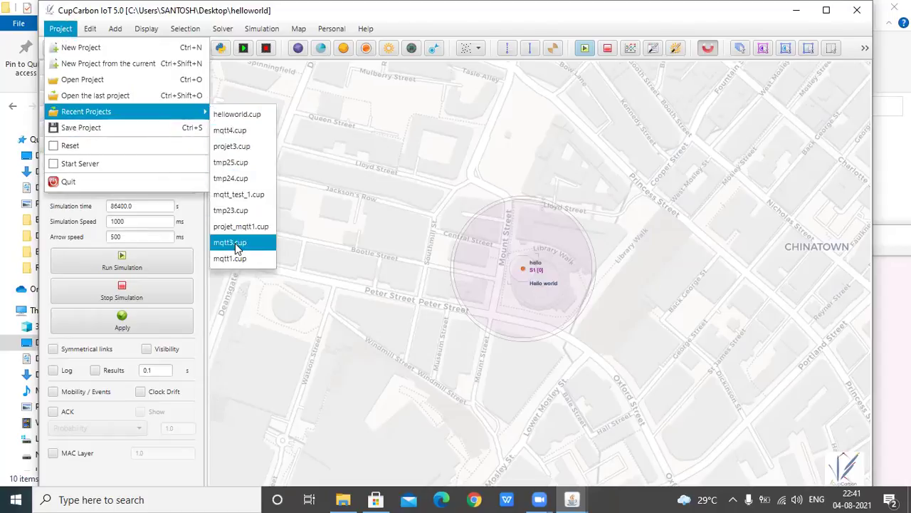
click(479, 271)
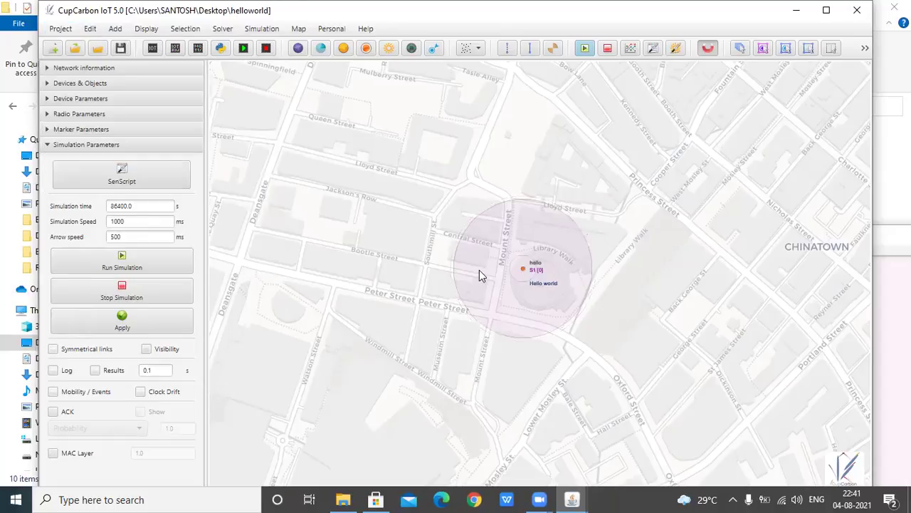